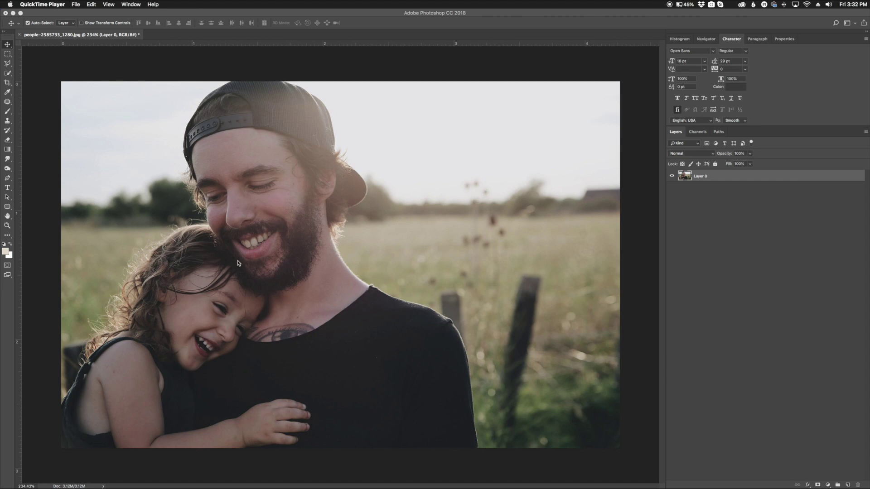
Step: Duplicate Layer 0 as Layer 0 copy and convert the copy into a smart object for smart filters
click(737, 178)
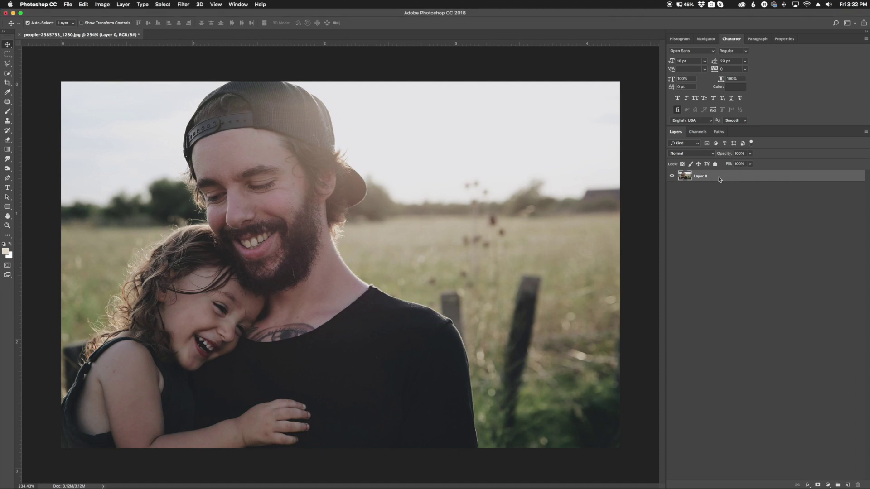
drag(726, 179, 848, 485)
click(184, 5)
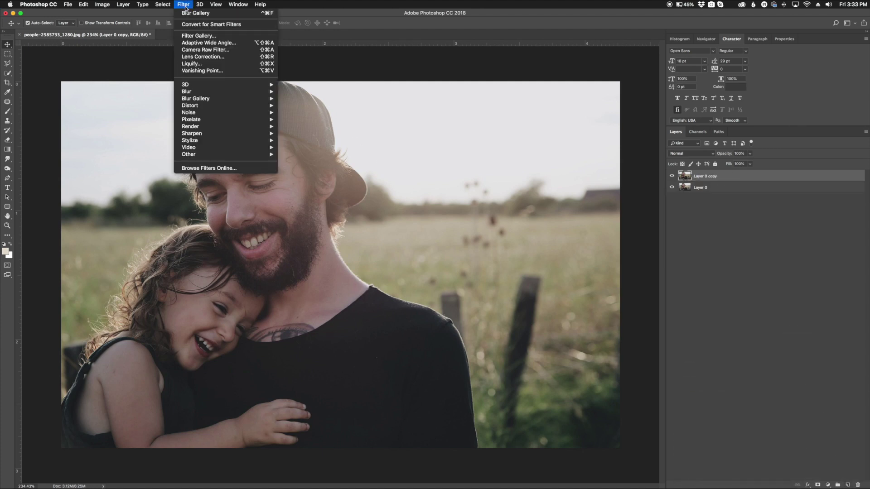
click(193, 26)
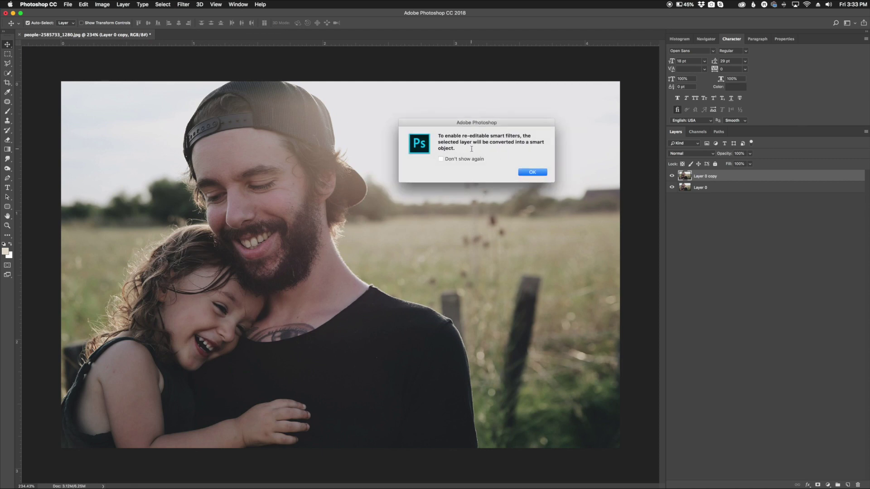
click(533, 172)
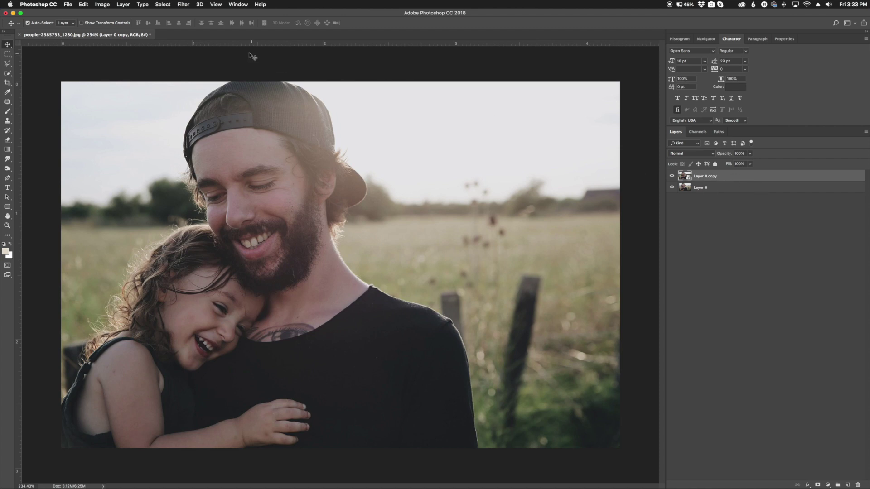
Step: Start a Field Blur on Layer 0 copy with a 0 px pin on the man's forehead
click(182, 5)
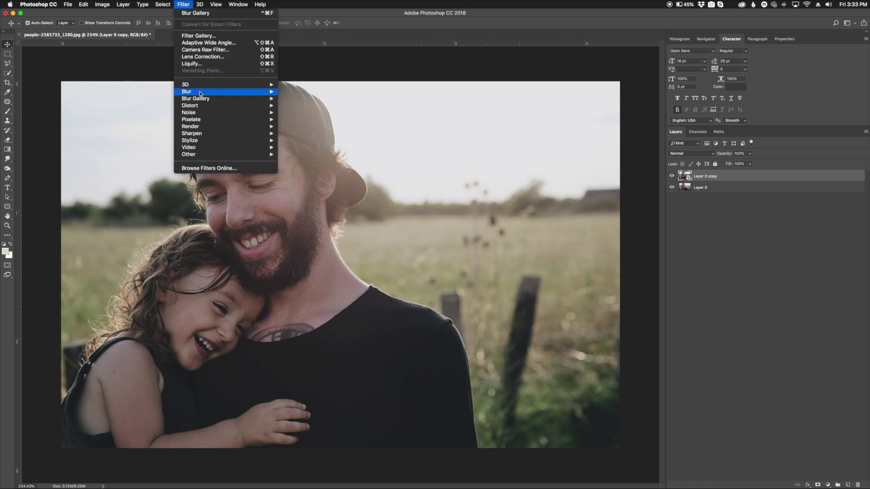
mouse_move(231, 100)
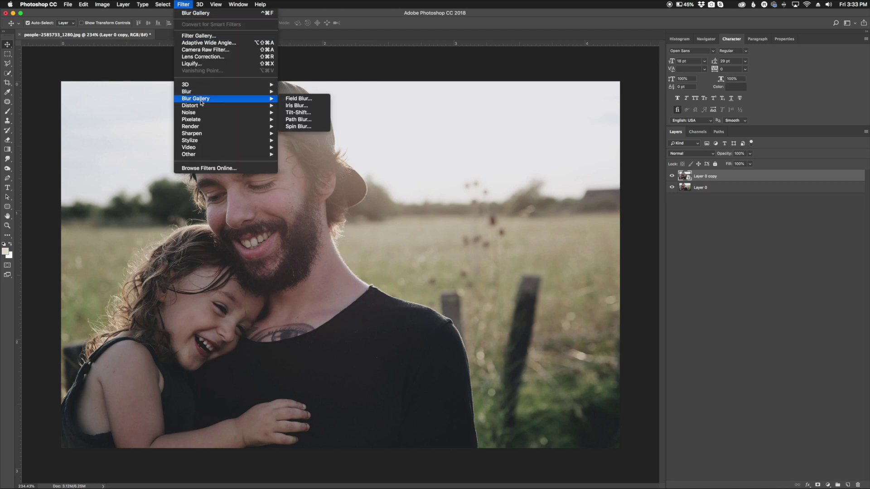
click(292, 99)
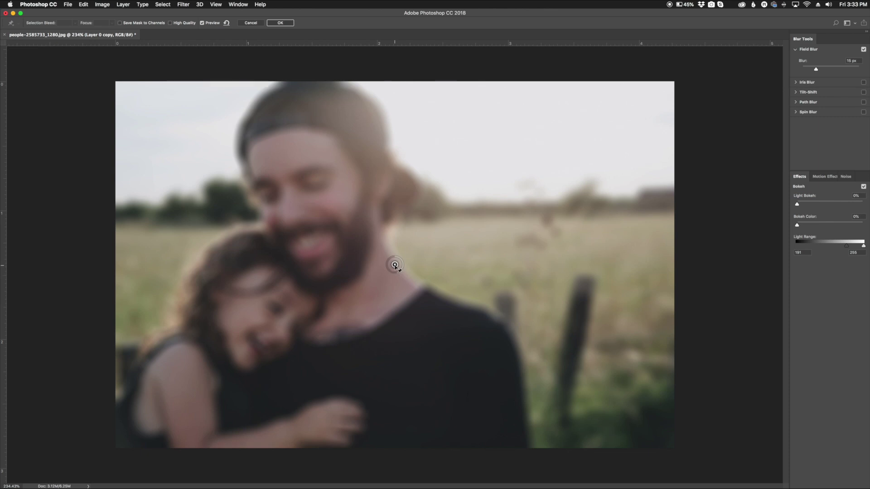
drag(394, 265, 374, 261)
click(302, 163)
drag(303, 164, 307, 159)
drag(816, 69, 793, 69)
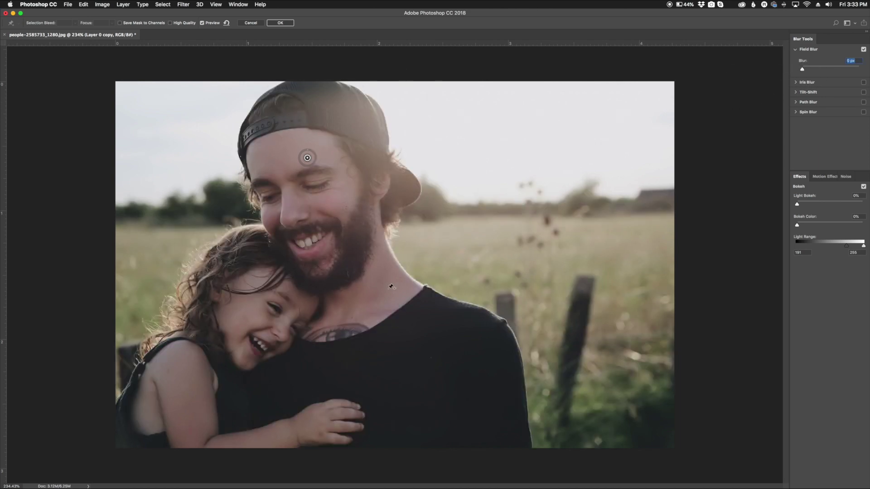
Step: Add blur pins: sky 10 px, shirt 4 px, shoulder 9 px, lower shirt 16 px, fence post 20 px
click(550, 171)
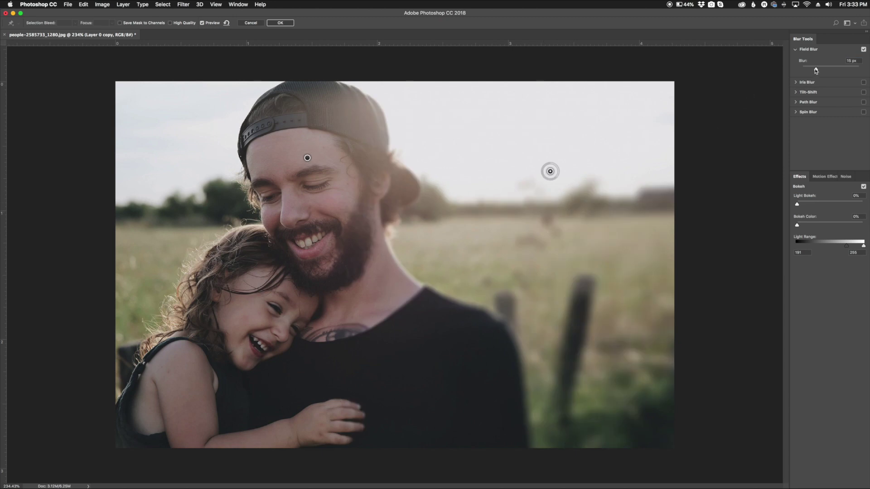
drag(816, 69, 823, 70)
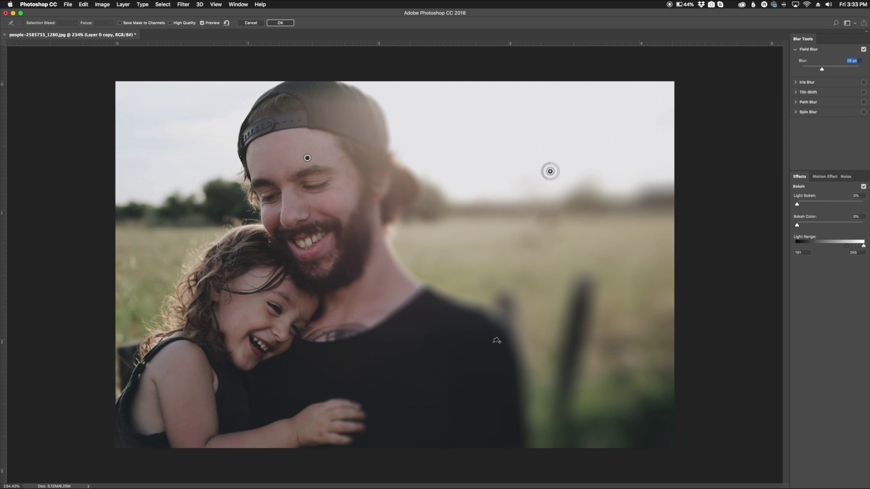
click(472, 375)
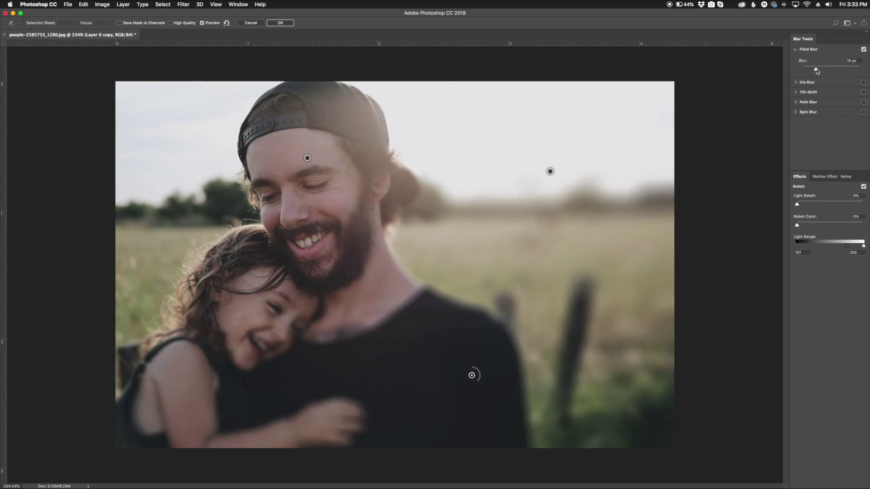
drag(822, 70, 808, 70)
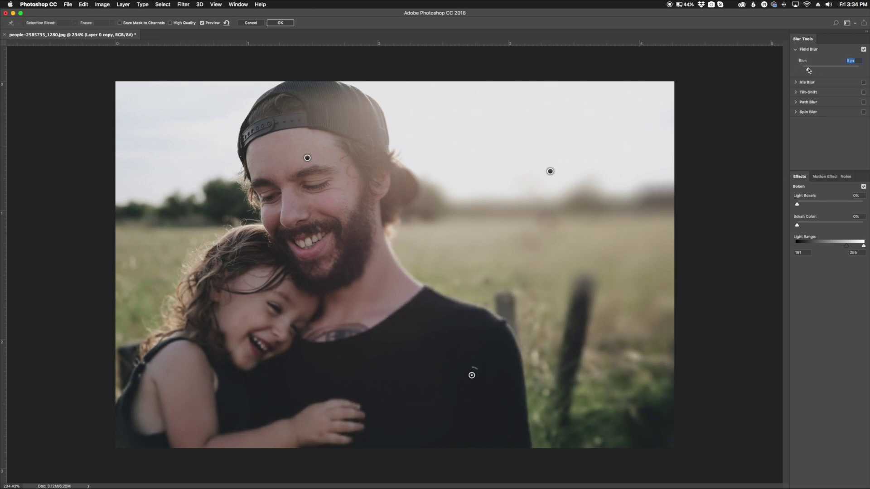
click(466, 314)
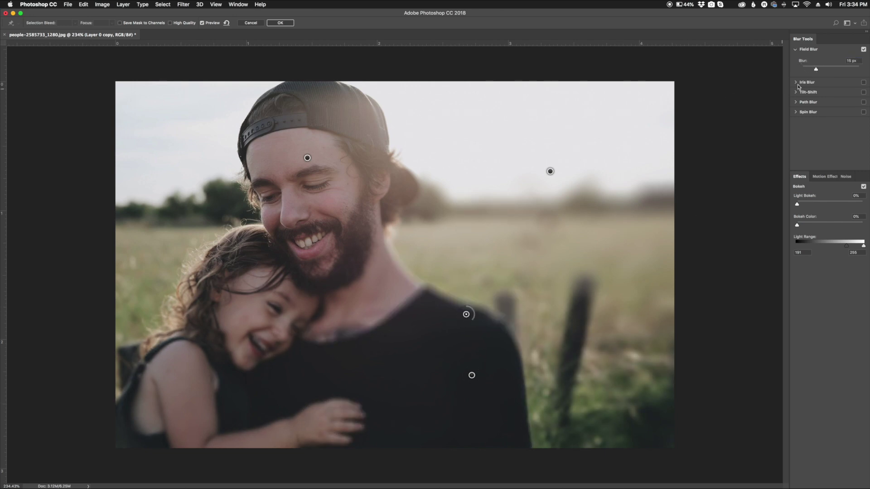
drag(815, 71, 812, 71)
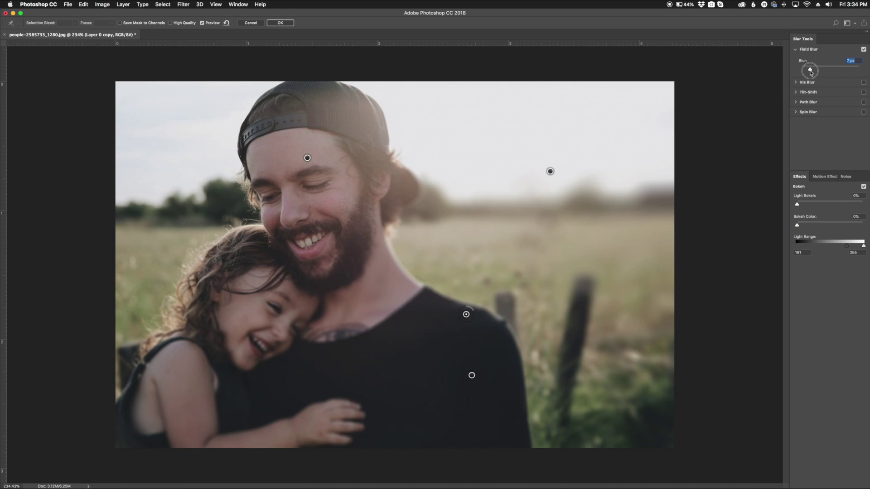
click(495, 425)
drag(816, 70, 817, 71)
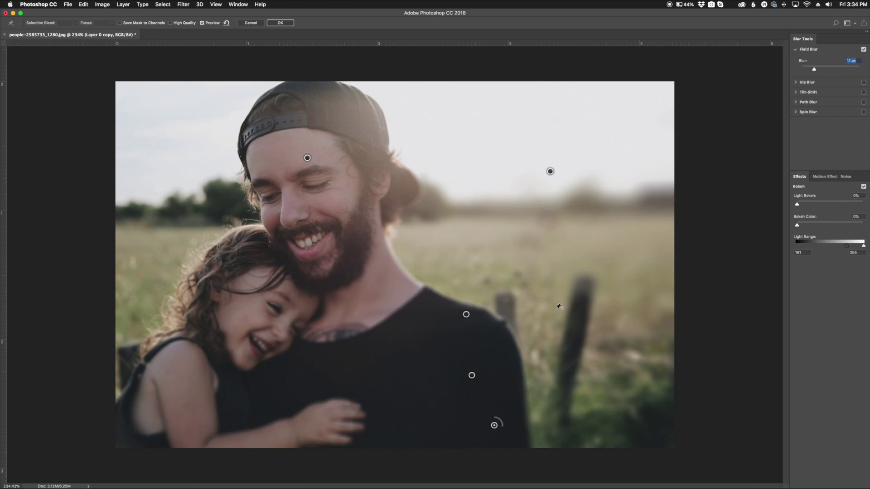
click(565, 318)
drag(817, 70, 819, 69)
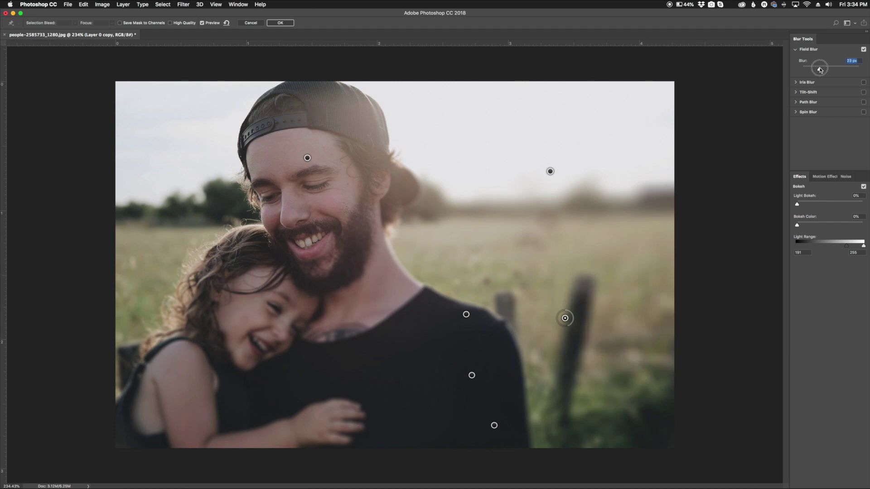
Step: Add a field pin at 1 px, set the shirt to 5 px, upper-left sky to 28 px, and lower the child's hair blur
click(463, 263)
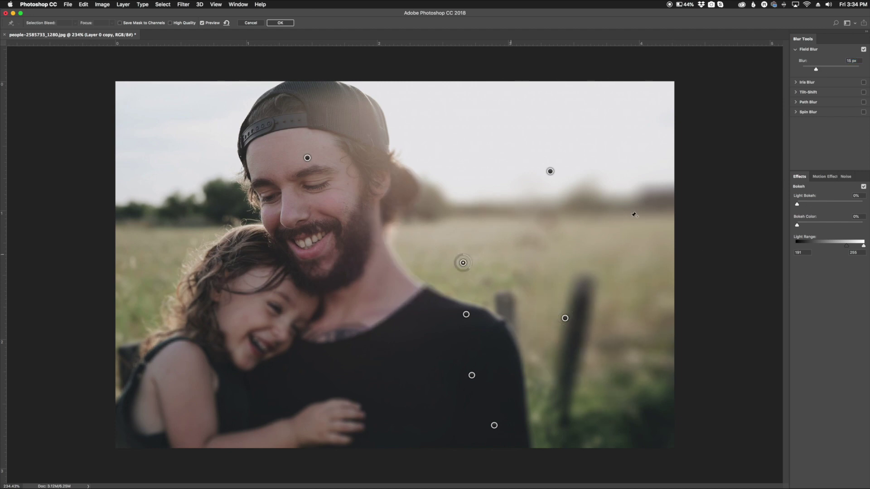
drag(816, 70, 808, 70)
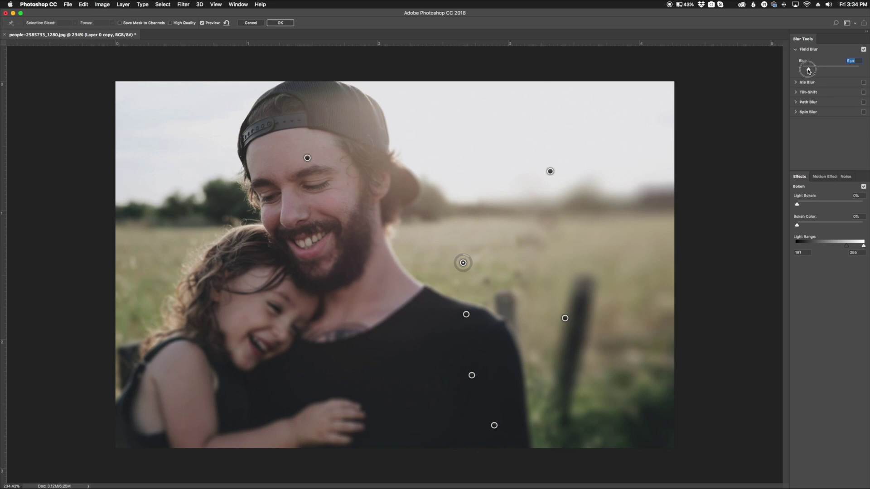
click(472, 375)
drag(809, 70, 803, 70)
click(463, 262)
drag(803, 71, 804, 70)
click(163, 136)
drag(816, 69, 822, 69)
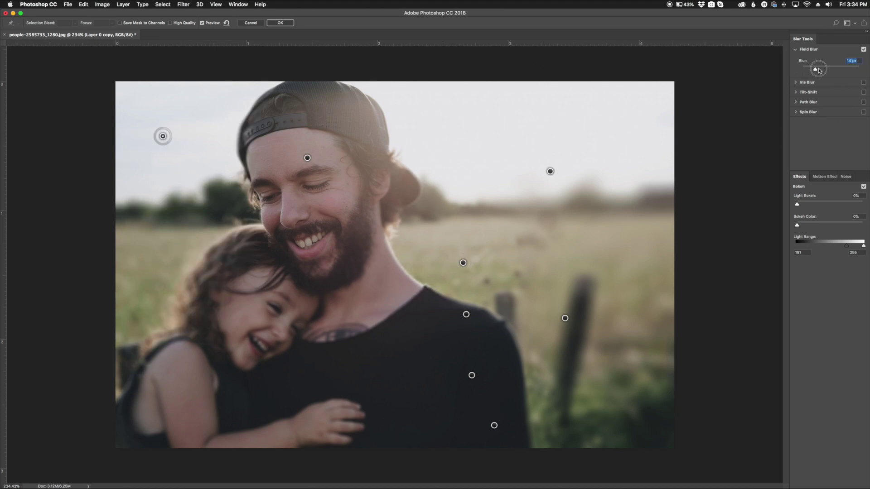
click(202, 292)
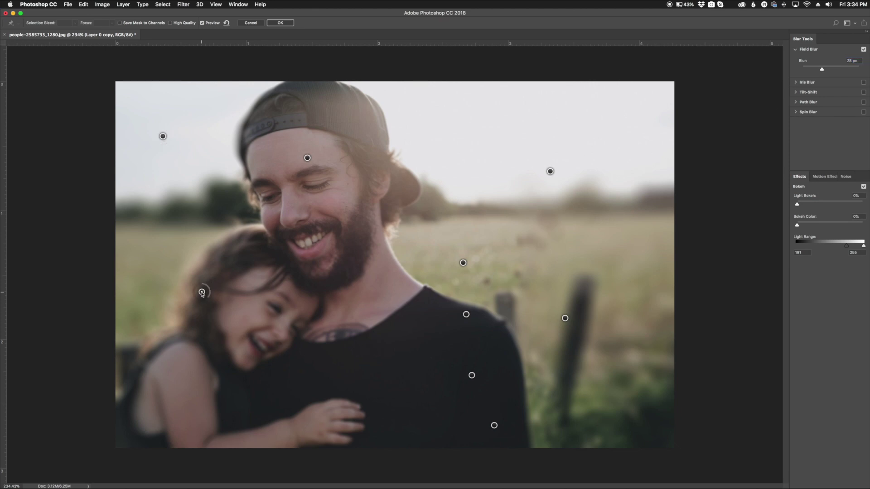
drag(817, 69, 804, 71)
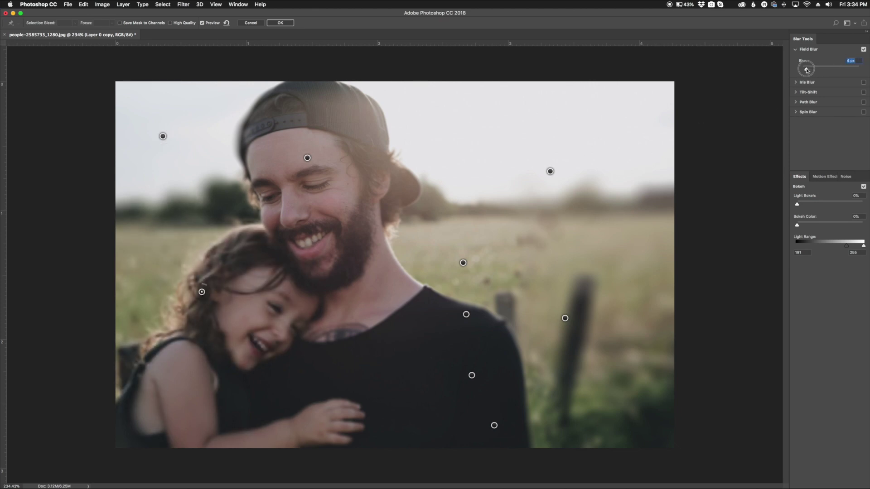
Step: Add pins: child's shoulder 3 px, man's shoulder 6 px, and sharp pins on the cap, face and child's hand
click(134, 392)
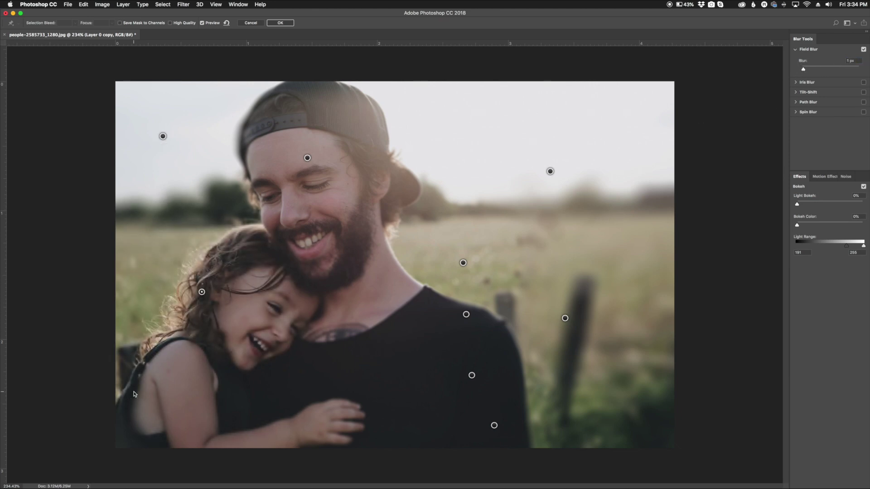
drag(803, 69, 806, 70)
click(372, 157)
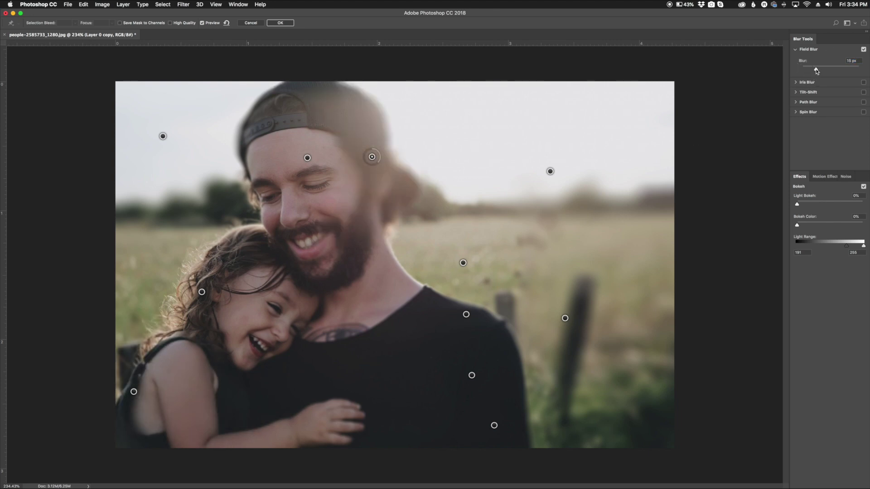
drag(816, 70, 802, 70)
click(299, 96)
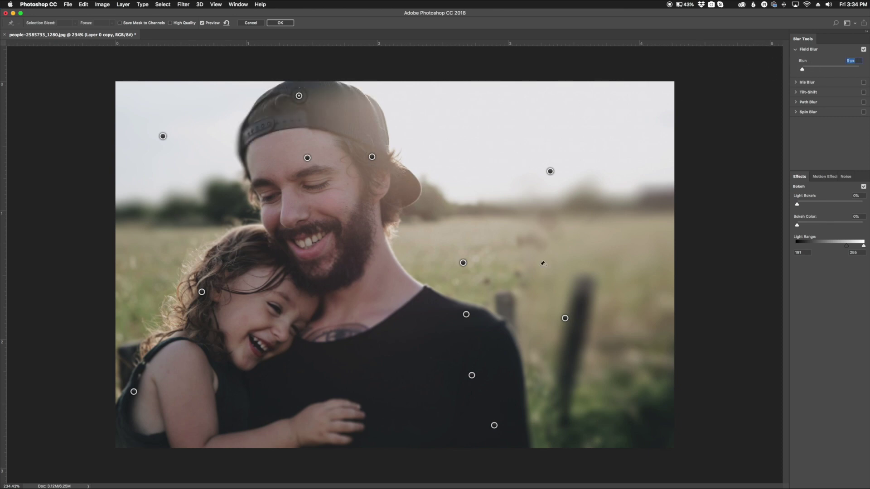
click(364, 200)
drag(816, 69, 802, 69)
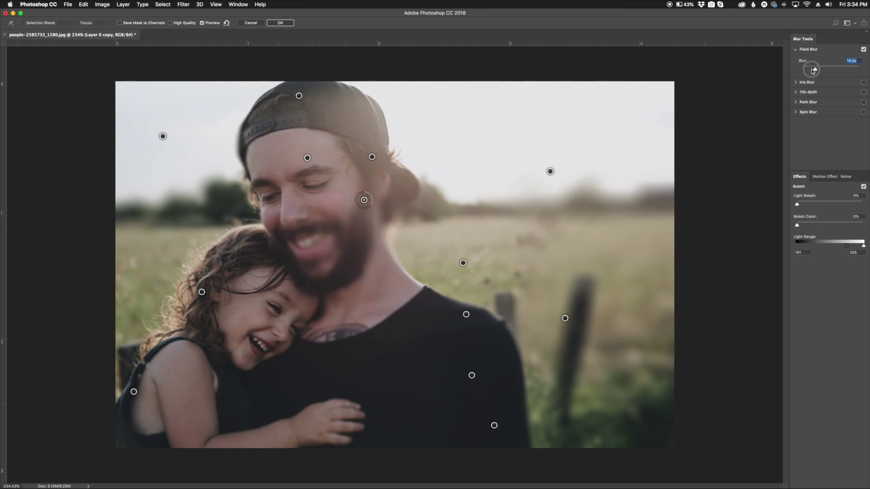
click(503, 336)
drag(816, 69, 808, 70)
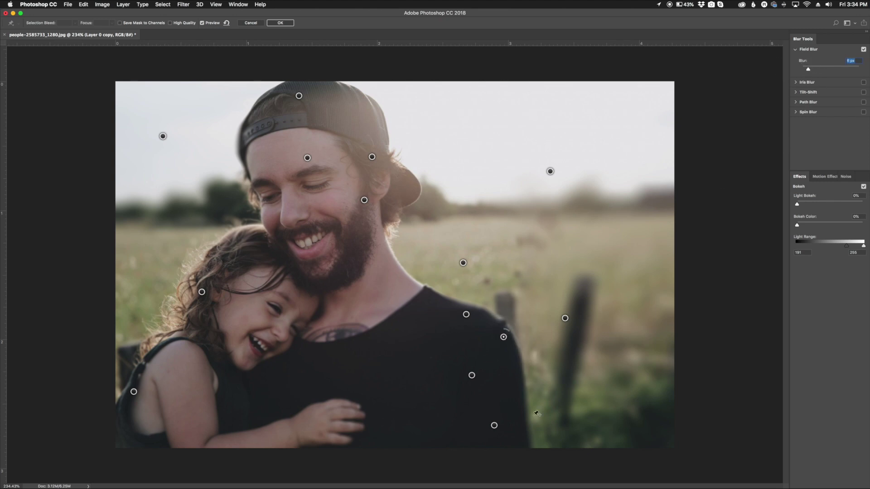
click(303, 432)
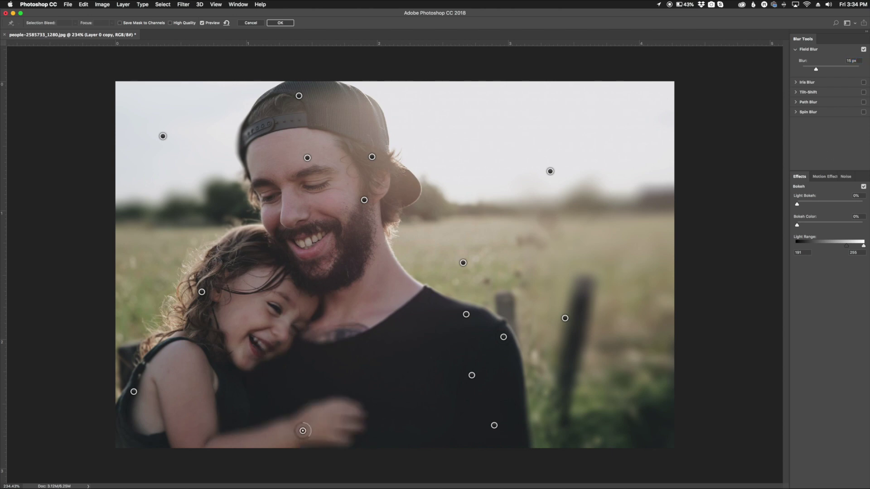
drag(815, 70, 803, 69)
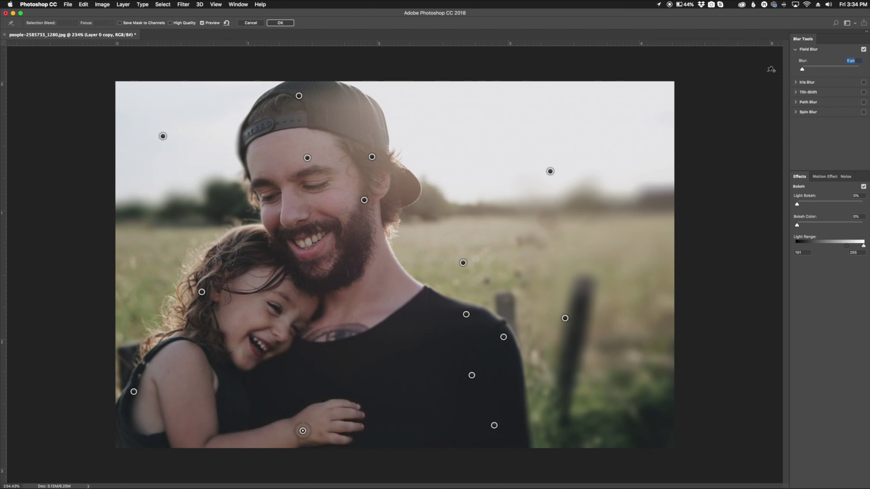
Step: Sharpen the chest and mouth, raise the field pin, add a 16 px background pin, then commit the Field Blur
click(345, 349)
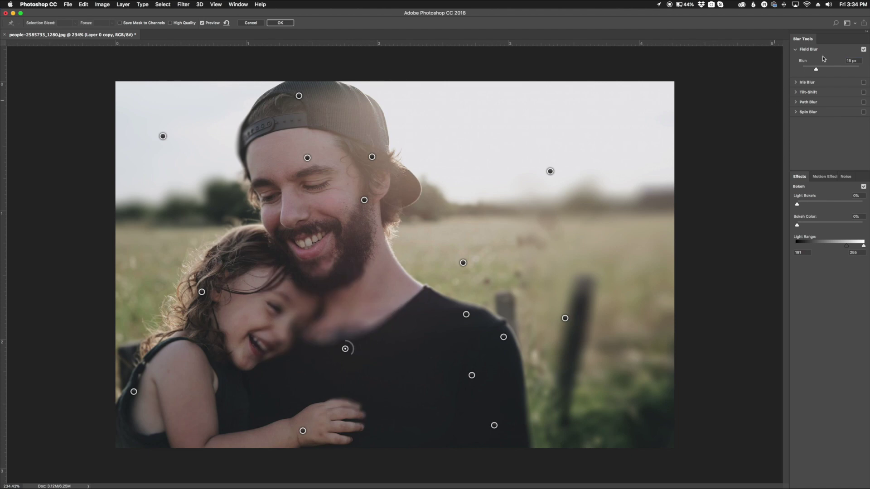
drag(816, 69, 757, 69)
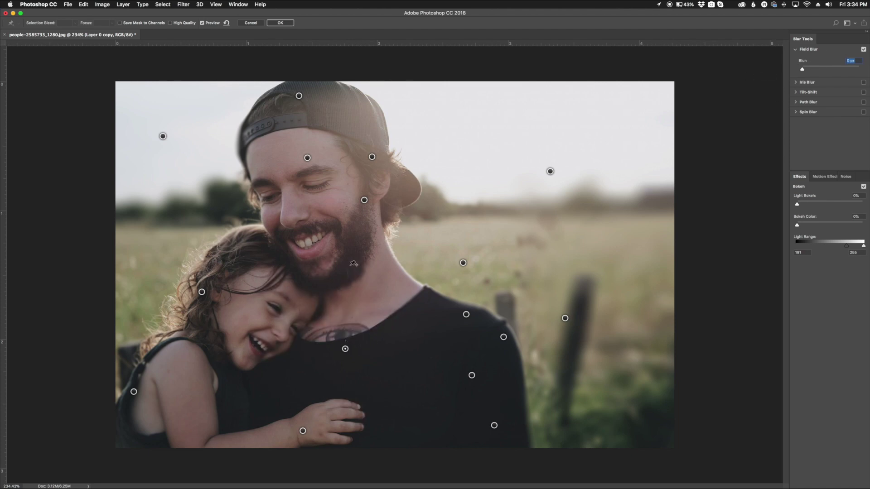
click(319, 263)
drag(816, 69, 781, 70)
click(463, 263)
drag(802, 69, 807, 71)
click(468, 223)
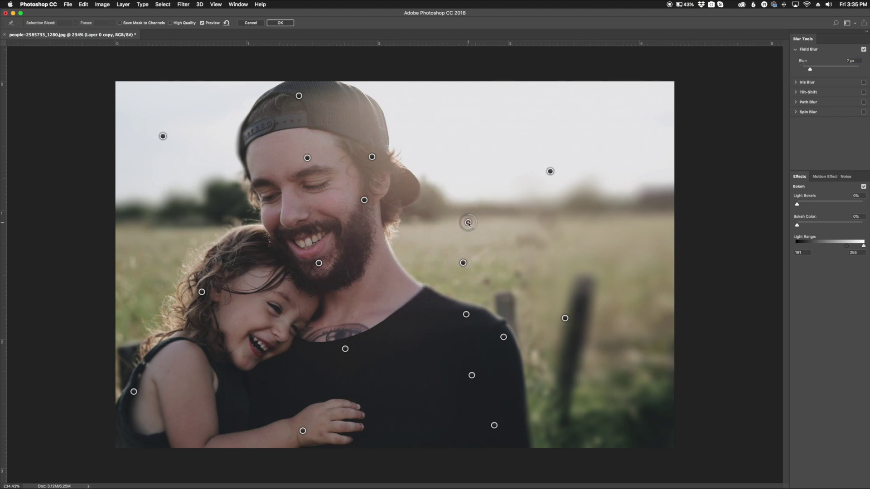
drag(811, 69, 820, 70)
click(282, 23)
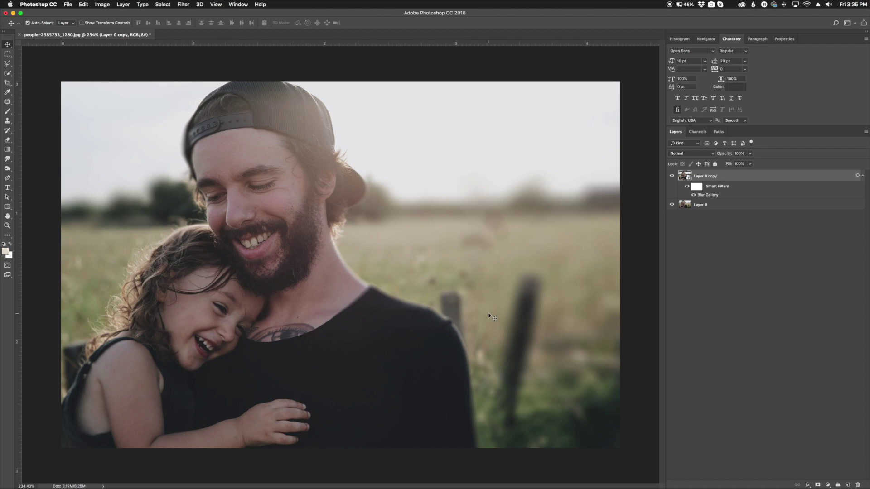
click(672, 176)
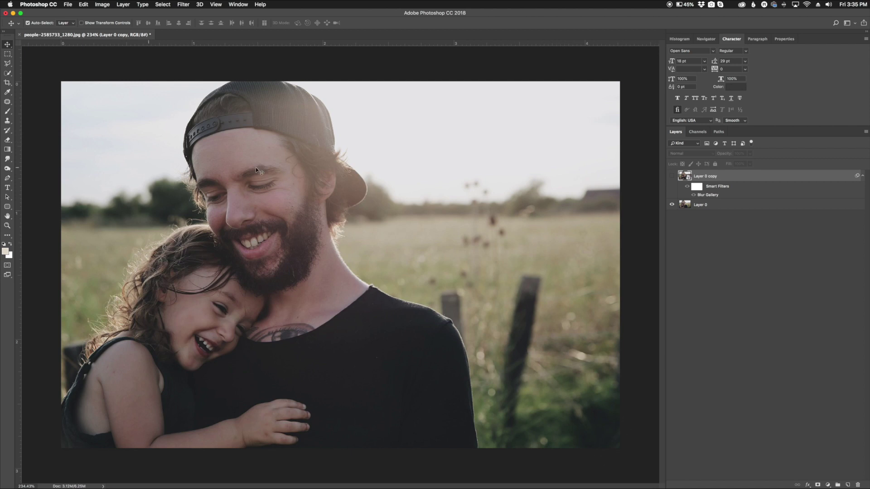
click(672, 176)
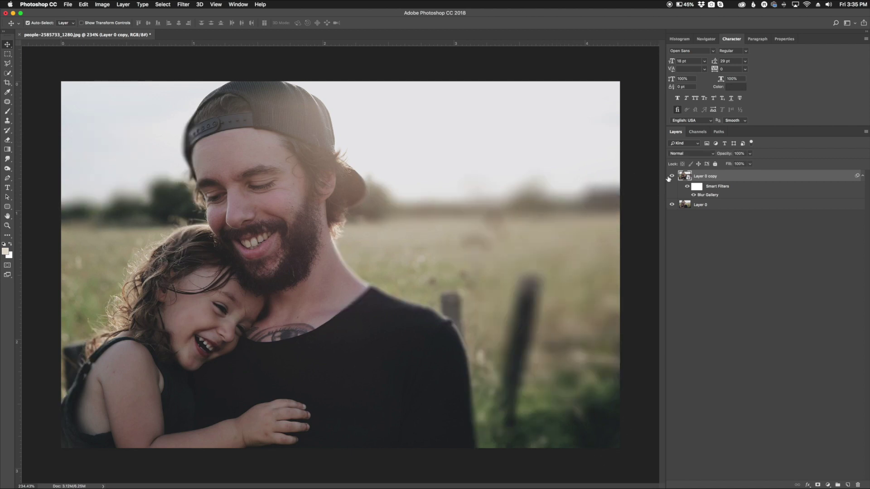